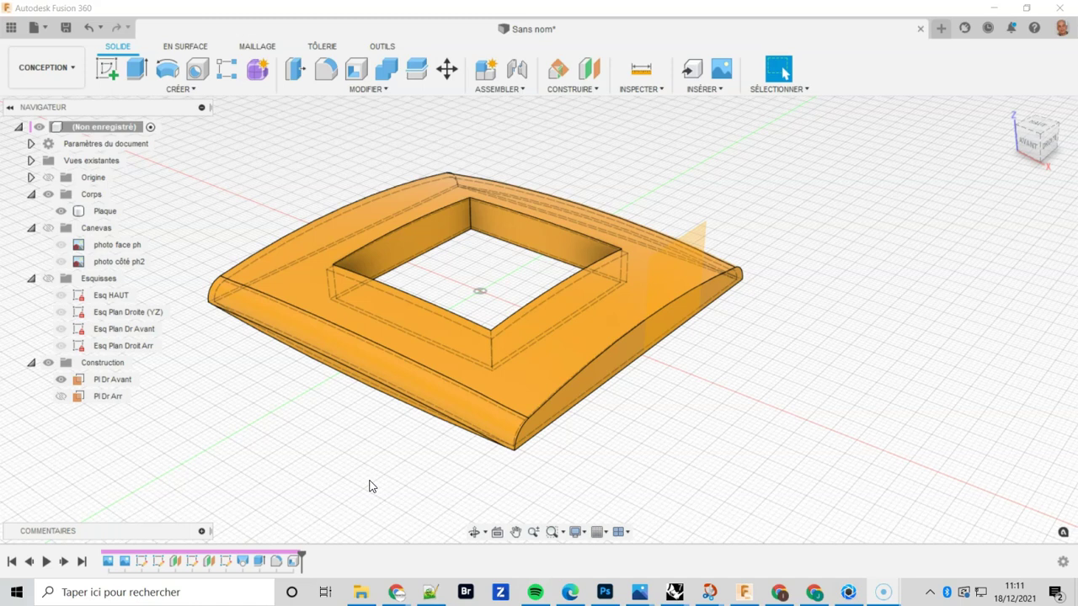
- Rewind the timeline, replay it past the two reference photos, and display the Canevas folder
click(12, 561)
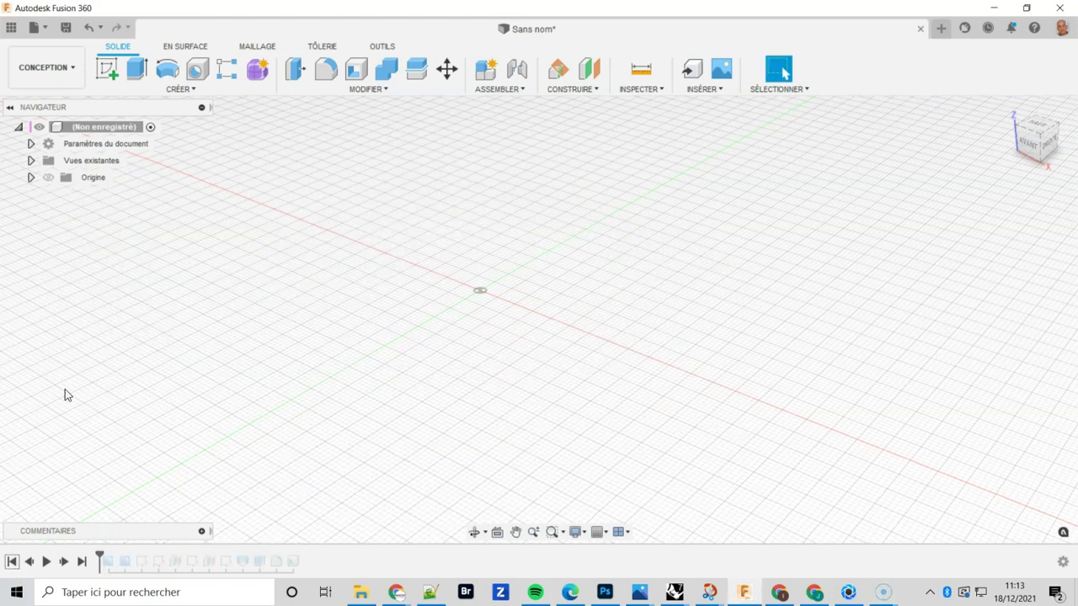
drag(105, 551, 133, 556)
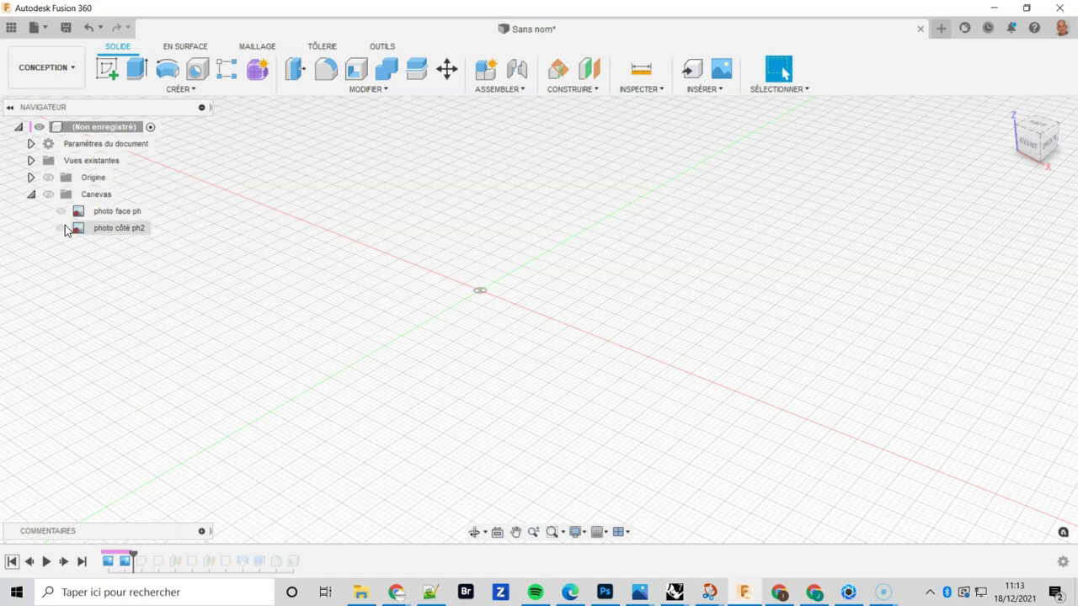
click(49, 194)
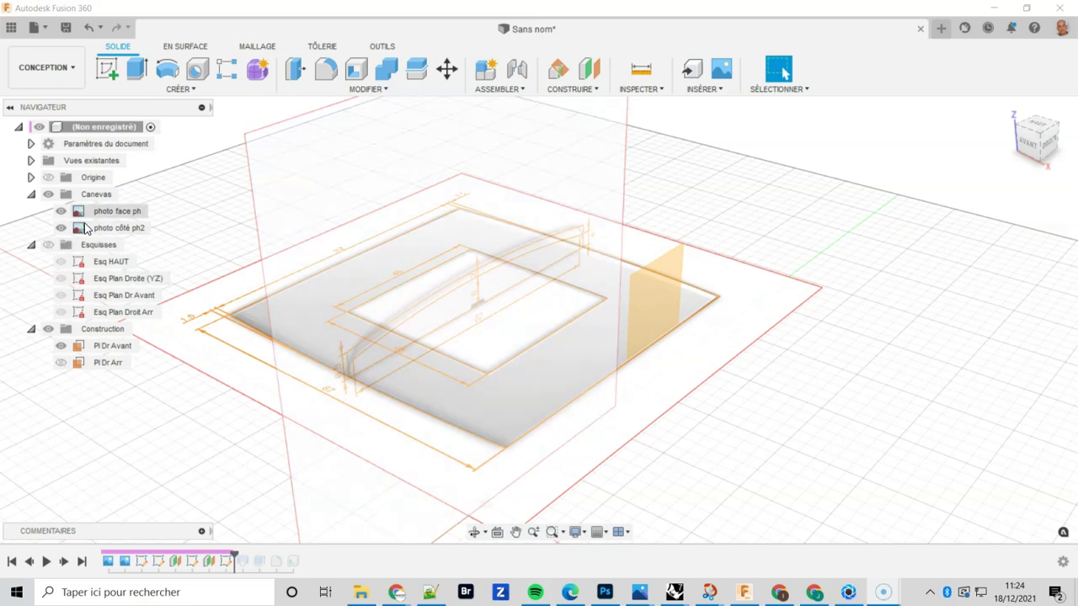
- Swap the Canevas photos for the Esquisses folder, highlighting Esq HAUT, Esq Plan Droite and the front/rear sketches
click(48, 194)
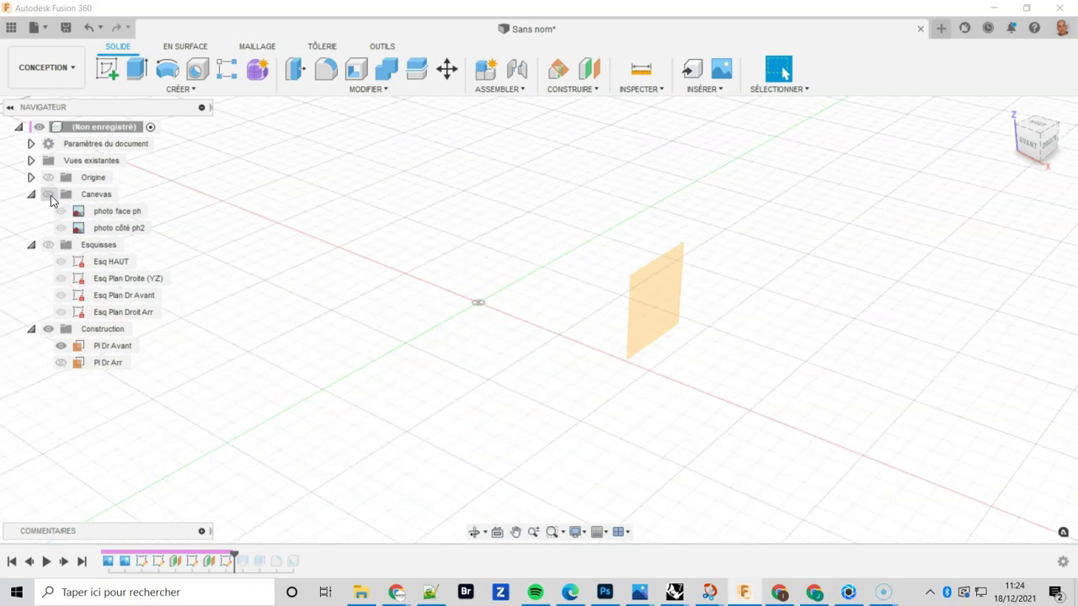
click(48, 245)
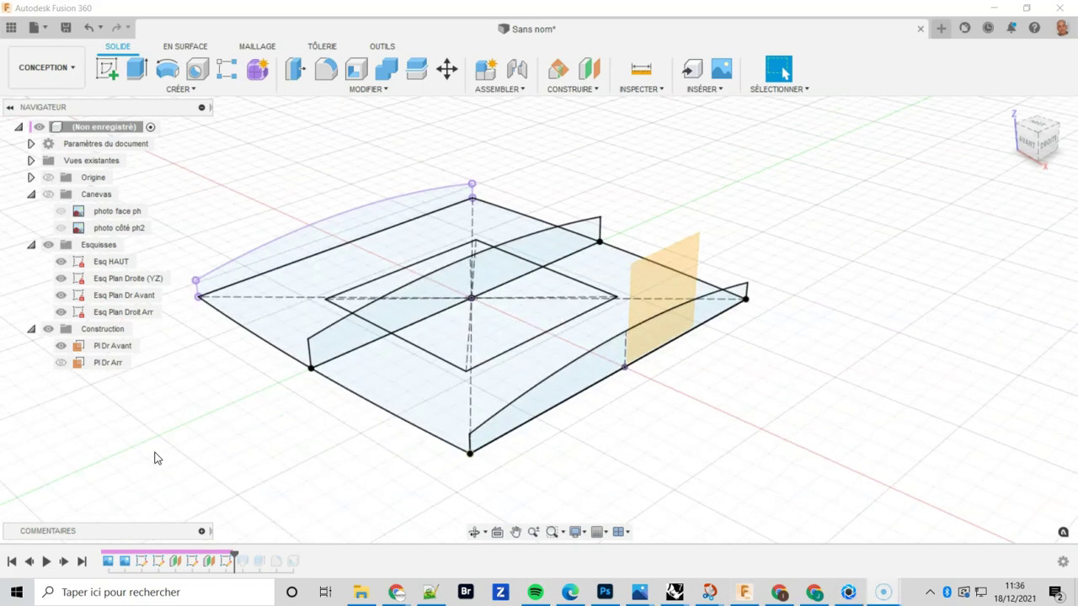
click(126, 267)
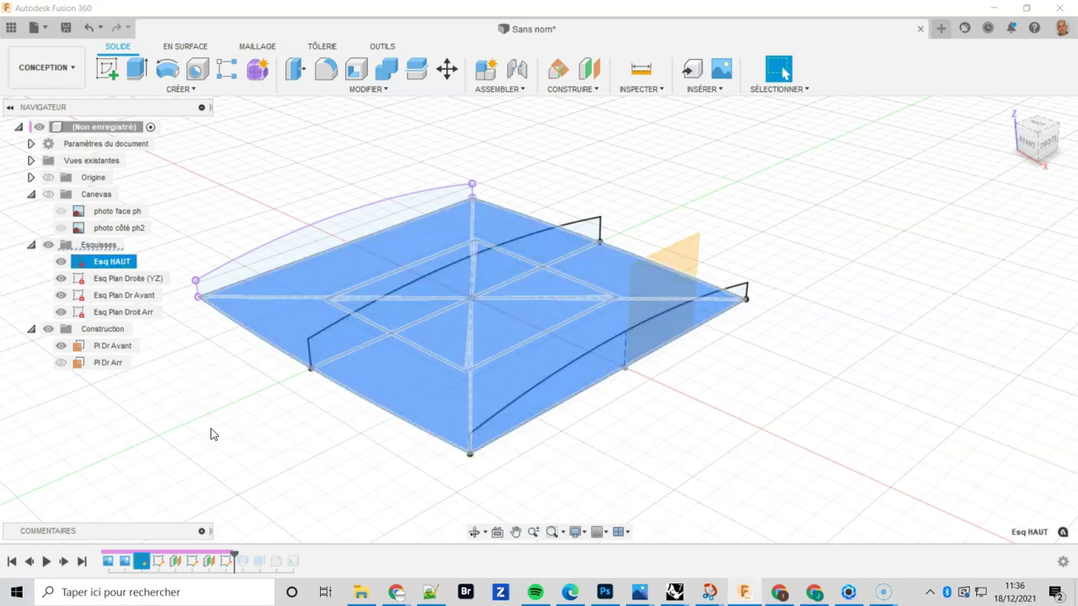
click(211, 433)
click(145, 282)
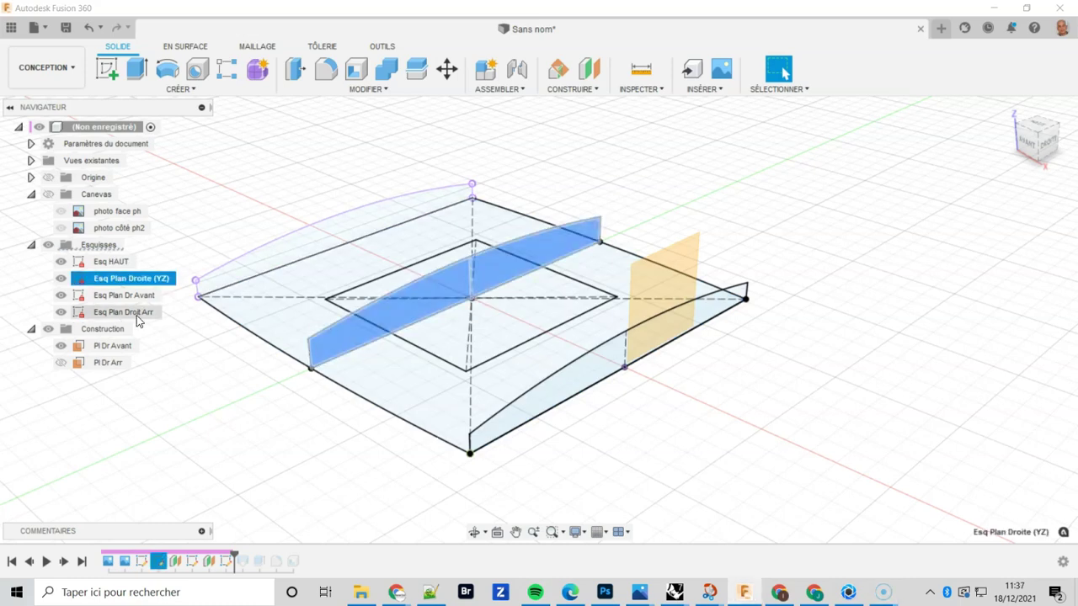
shift+click(138, 313)
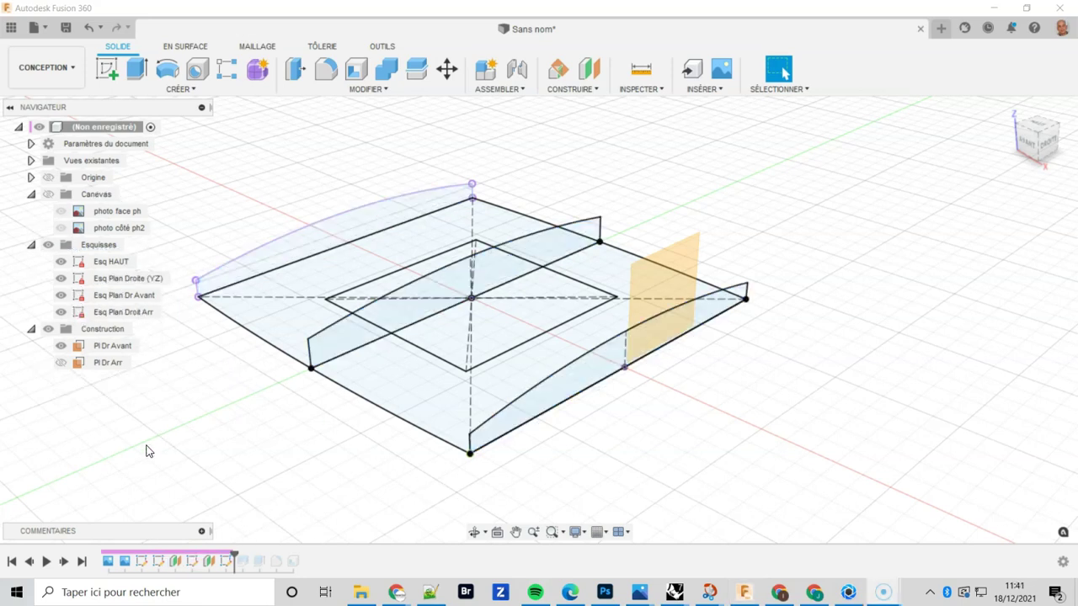
- Advance the timeline through the Plaque body extrusion and the square-opening extrude cut
click(65, 563)
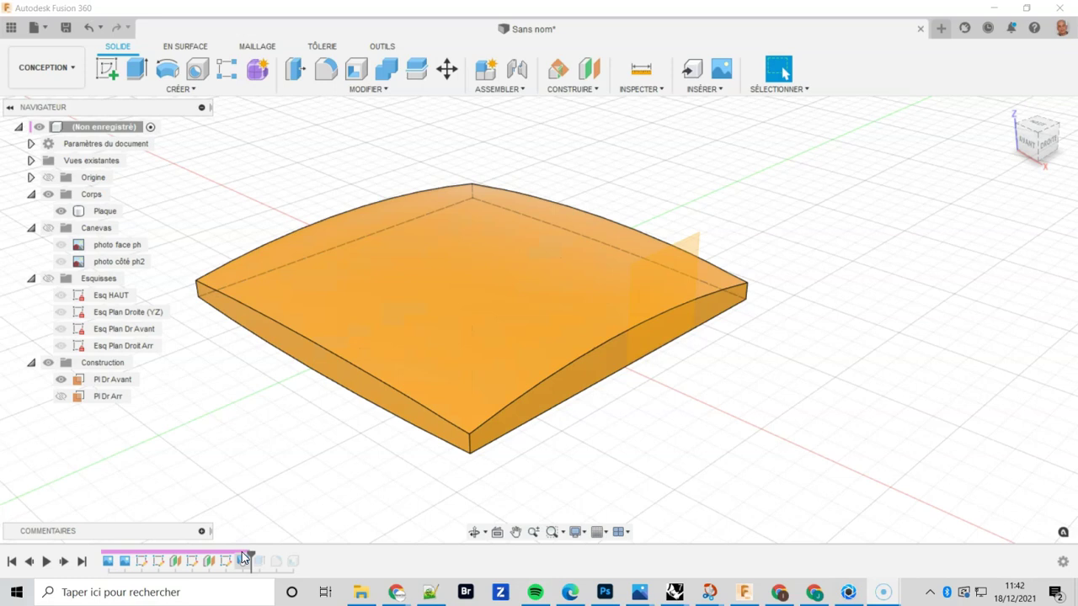
drag(250, 556, 268, 555)
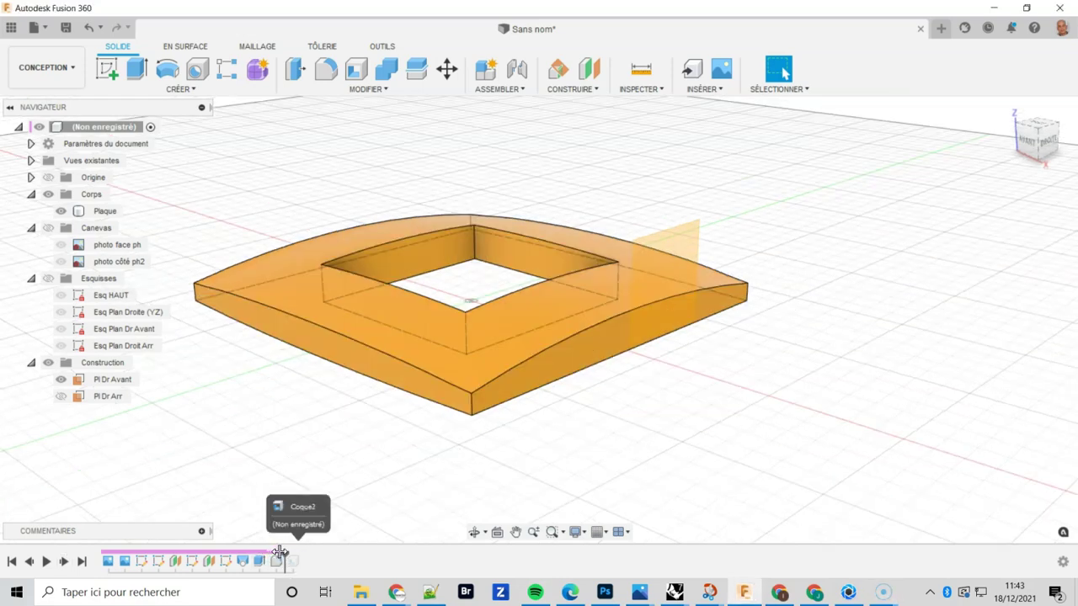
- Replay the edge fillet and Coque2 shell, check the hollow underside, and return to home view
drag(268, 560, 285, 561)
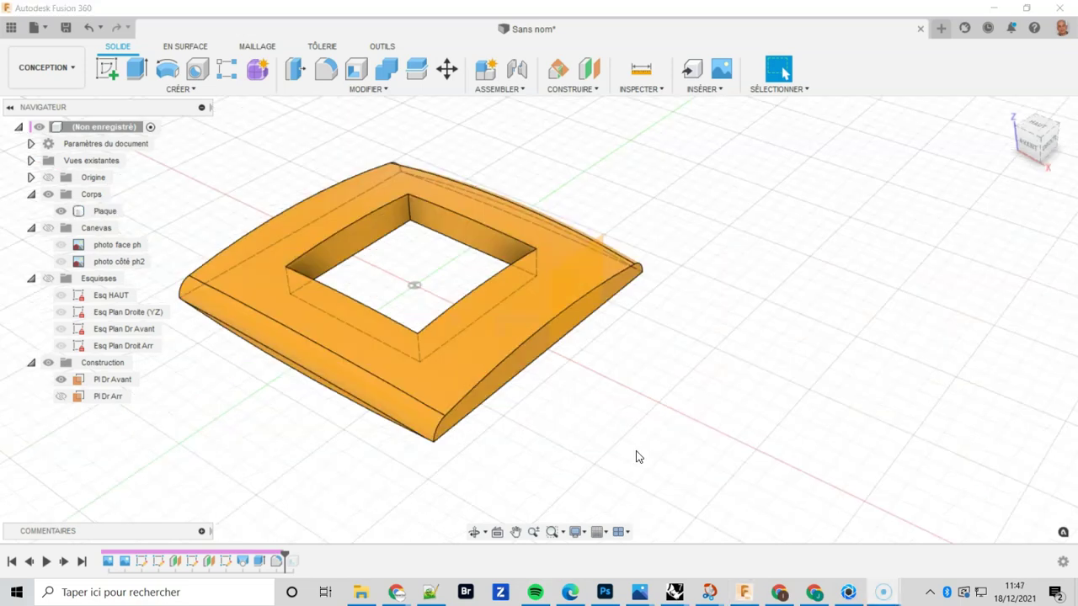
mouse_move(637, 452)
shift+middle_down()
mouse_move(654, 387)
mouse_move(638, 387)
shift+middle_up()
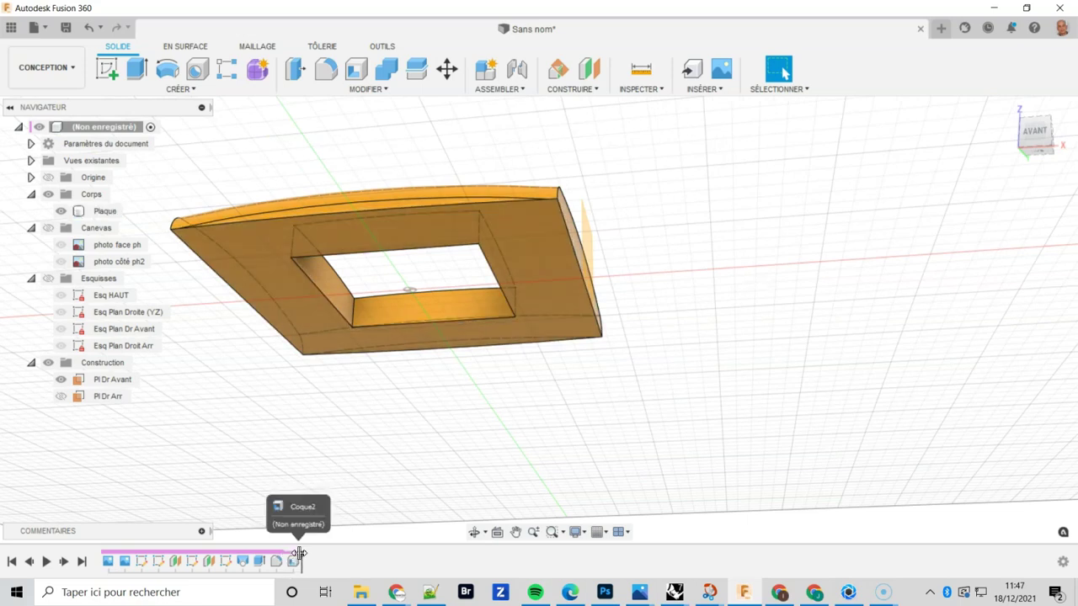
drag(292, 562, 303, 559)
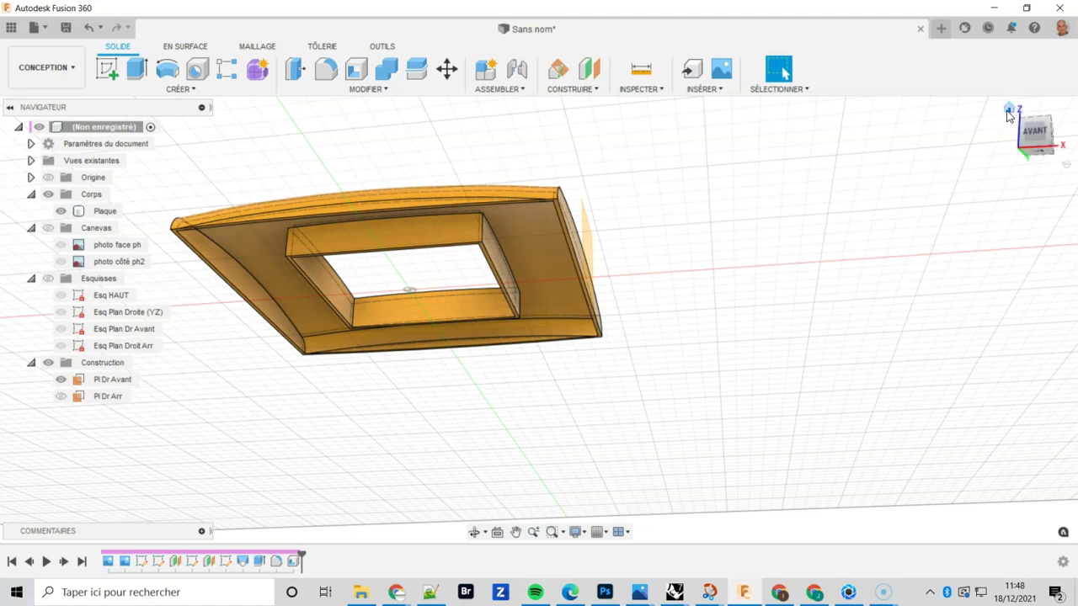
click(1008, 96)
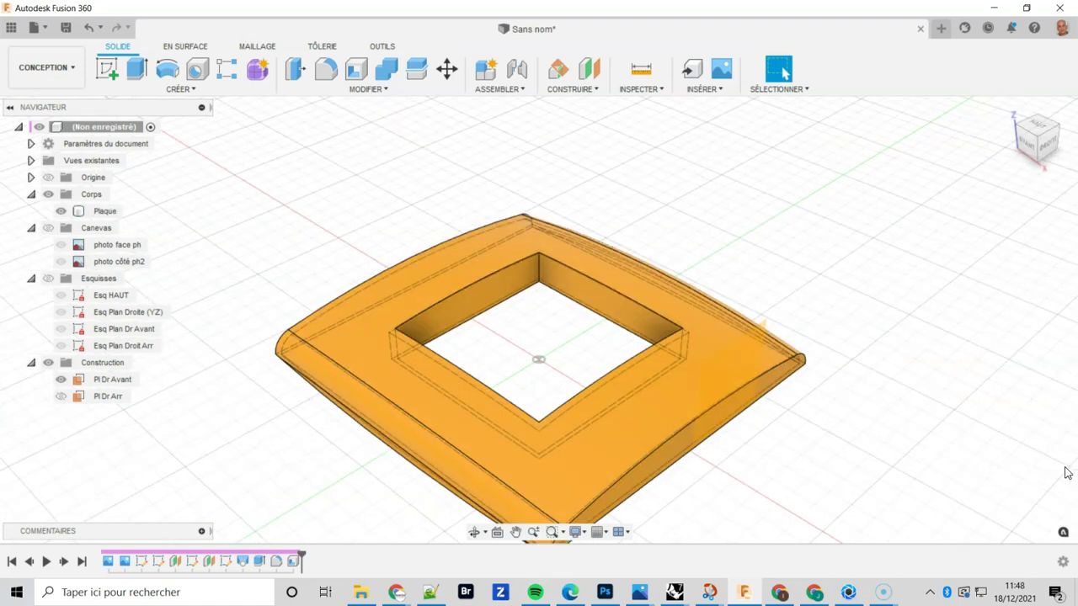